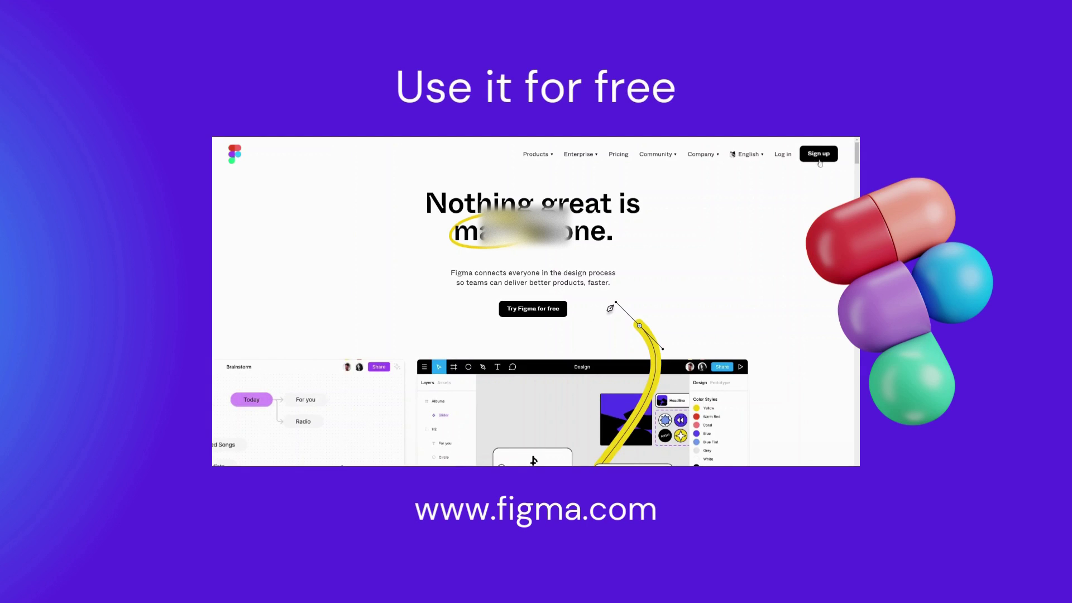
Start Figma for free from figma.com and open a blank Untitled draft design file.
click(528, 310)
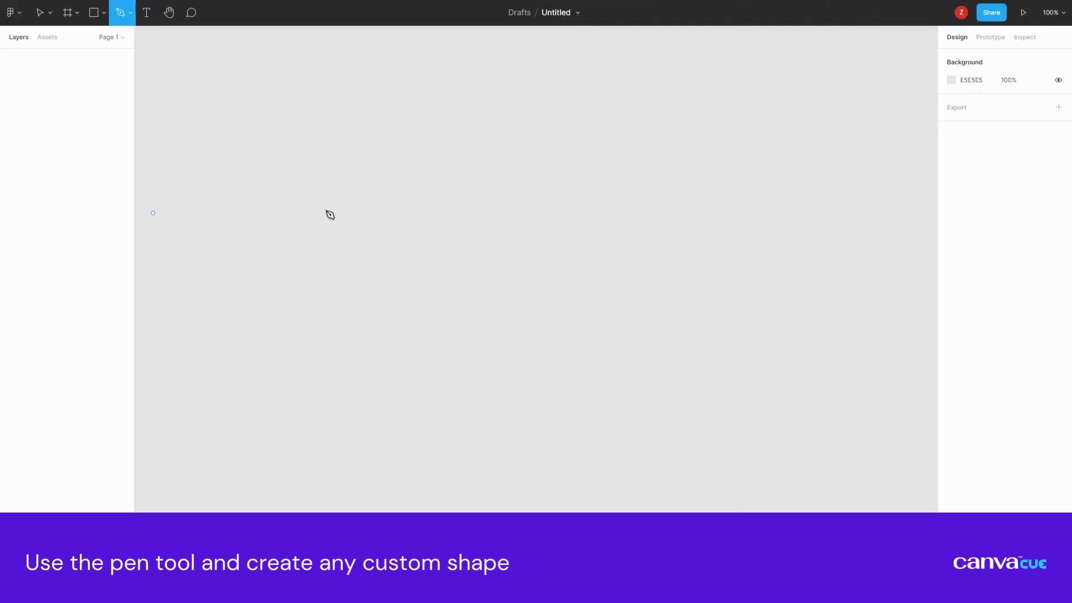
Draw a closed three-anchor curved blob with the Pen tool, creating Vector 1 (674.08 × 616.74).
click(125, 14)
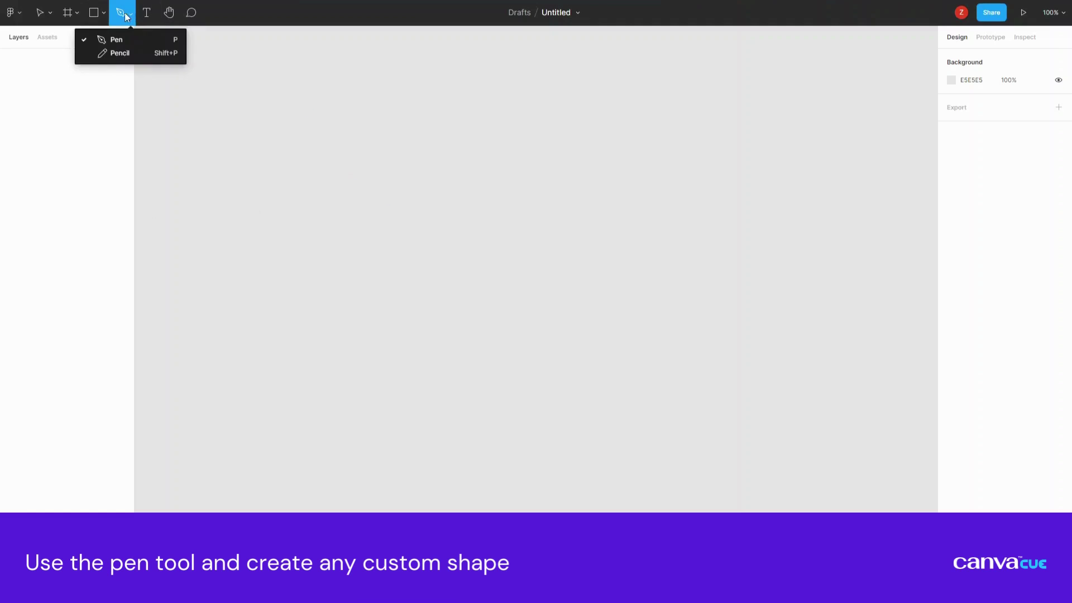
click(167, 39)
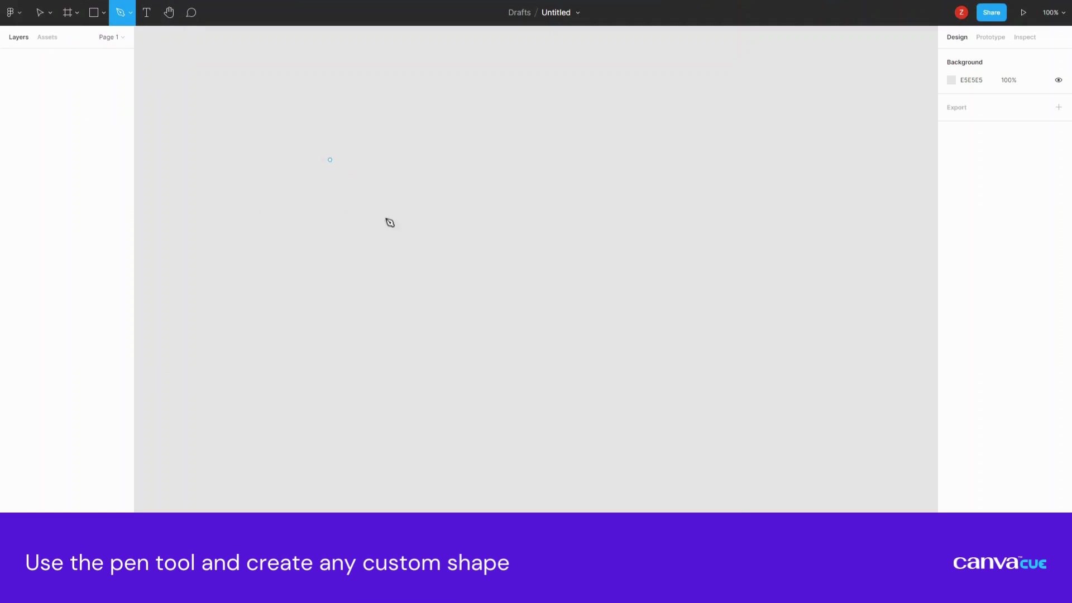
drag(445, 156, 361, 234)
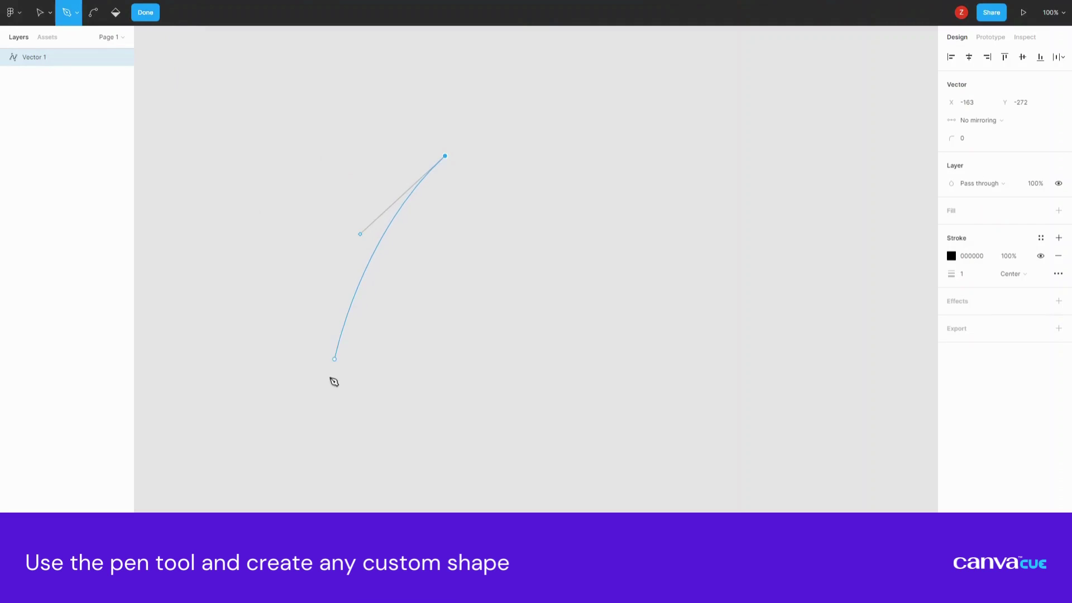
drag(329, 382, 398, 490)
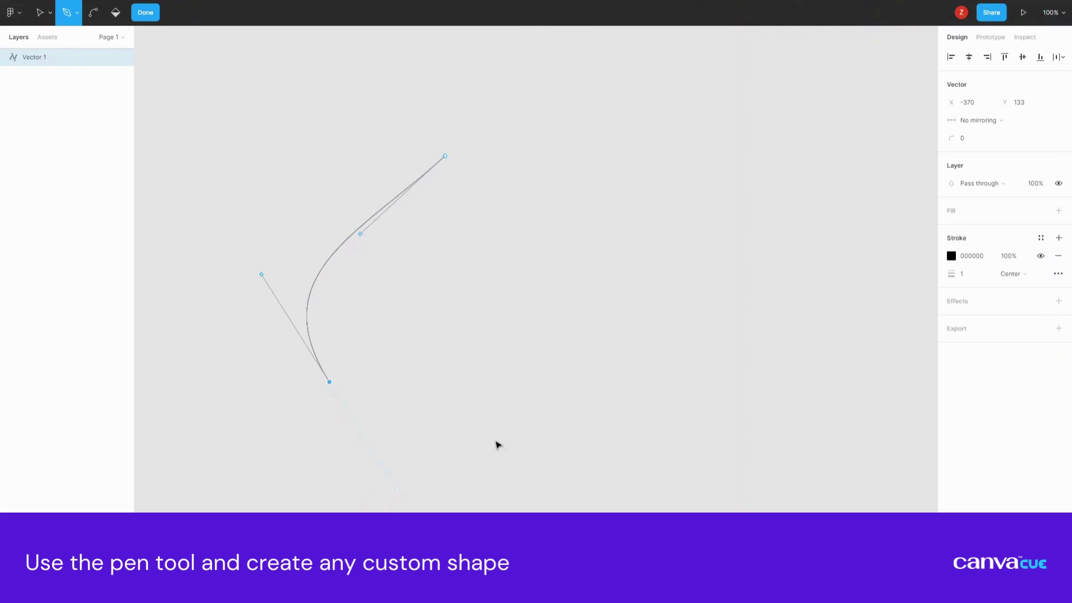
drag(638, 307, 729, 218)
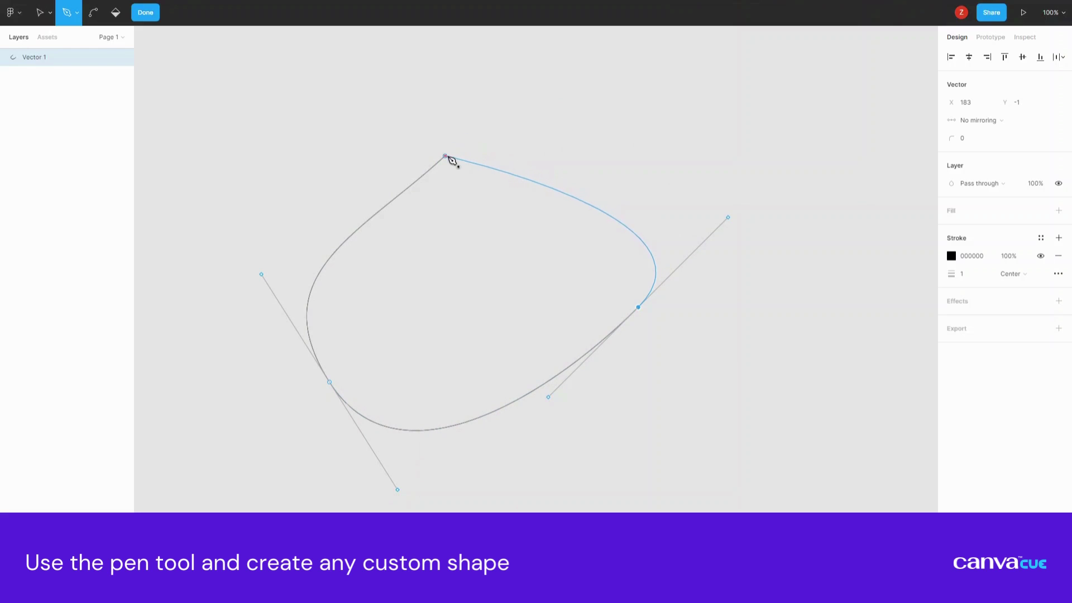
click(446, 156)
drag(360, 195, 200, 352)
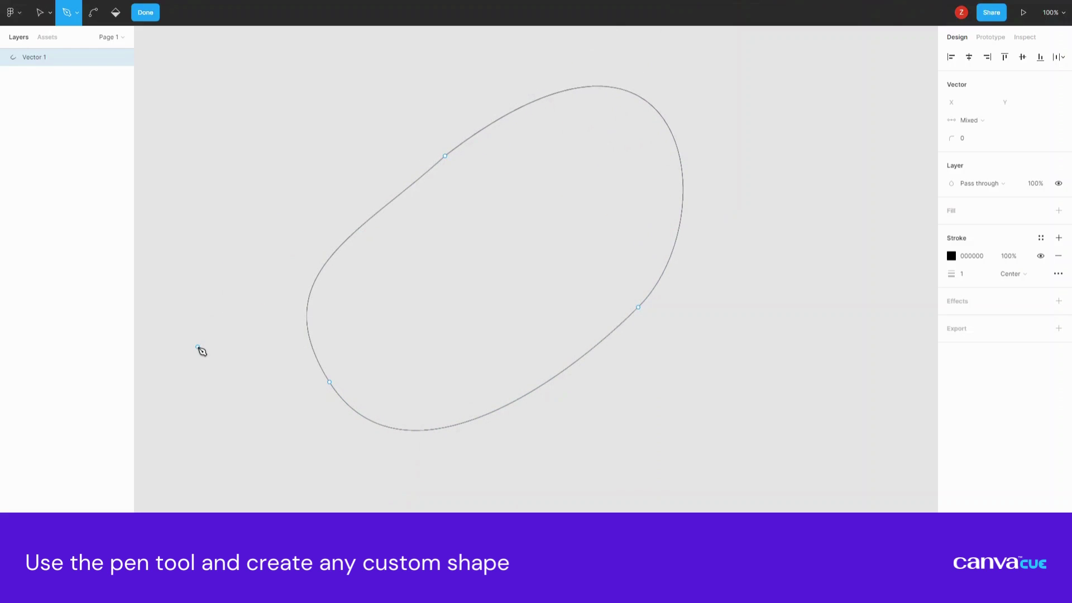
click(147, 14)
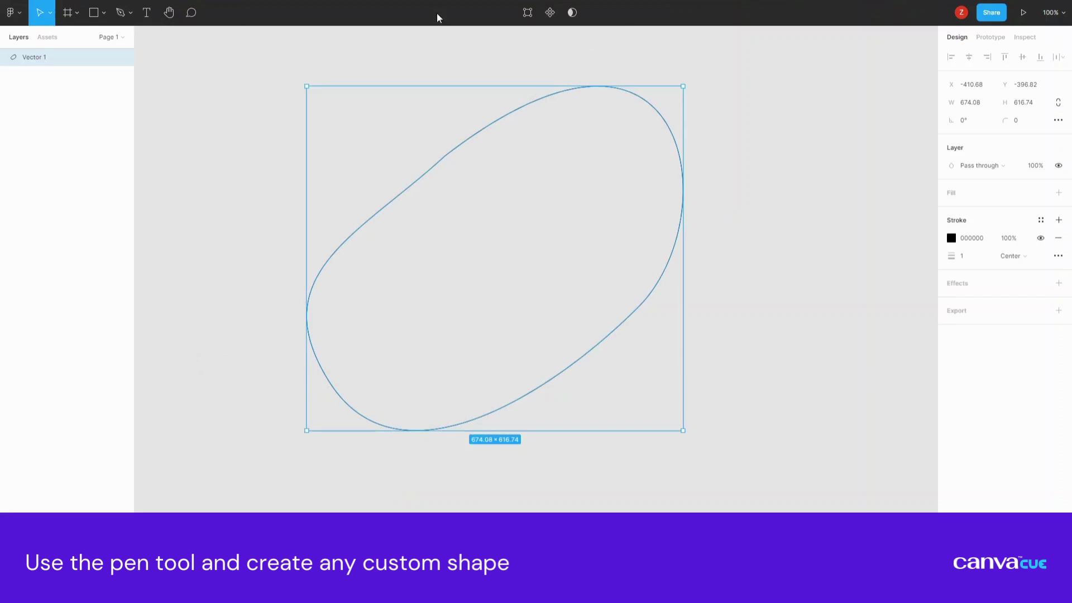
Give Vector 1 an Image fill using the wristwatch photo, clipped to the blob.
click(950, 196)
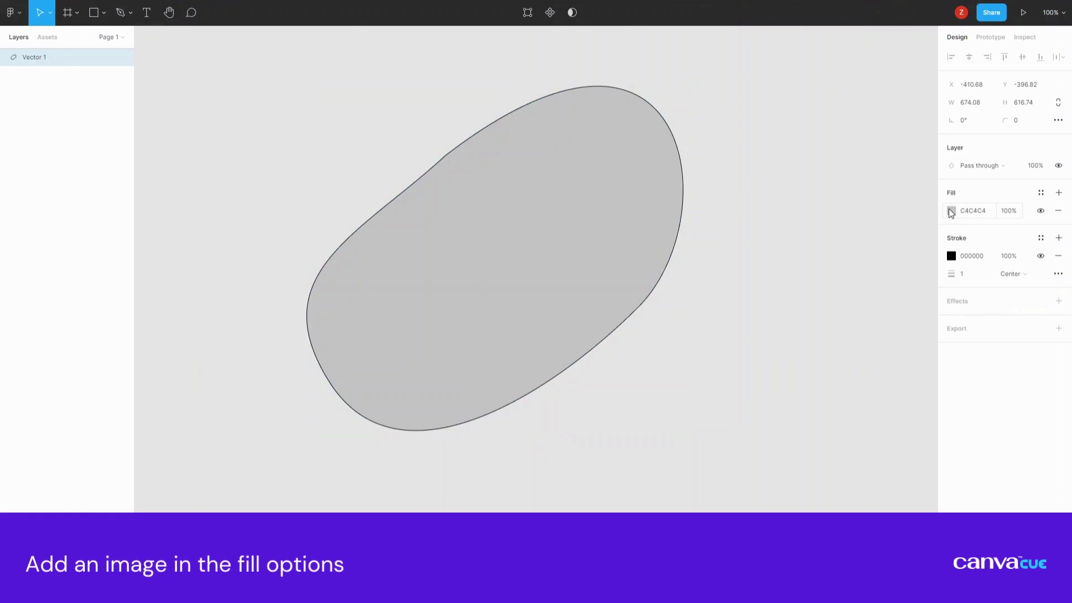
click(951, 212)
click(845, 214)
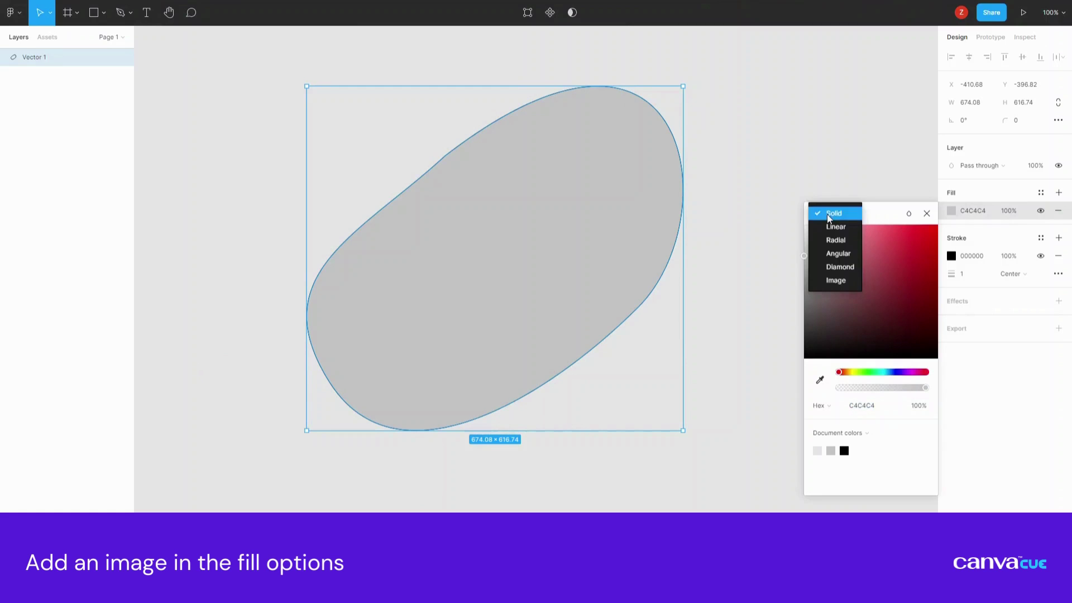
click(850, 279)
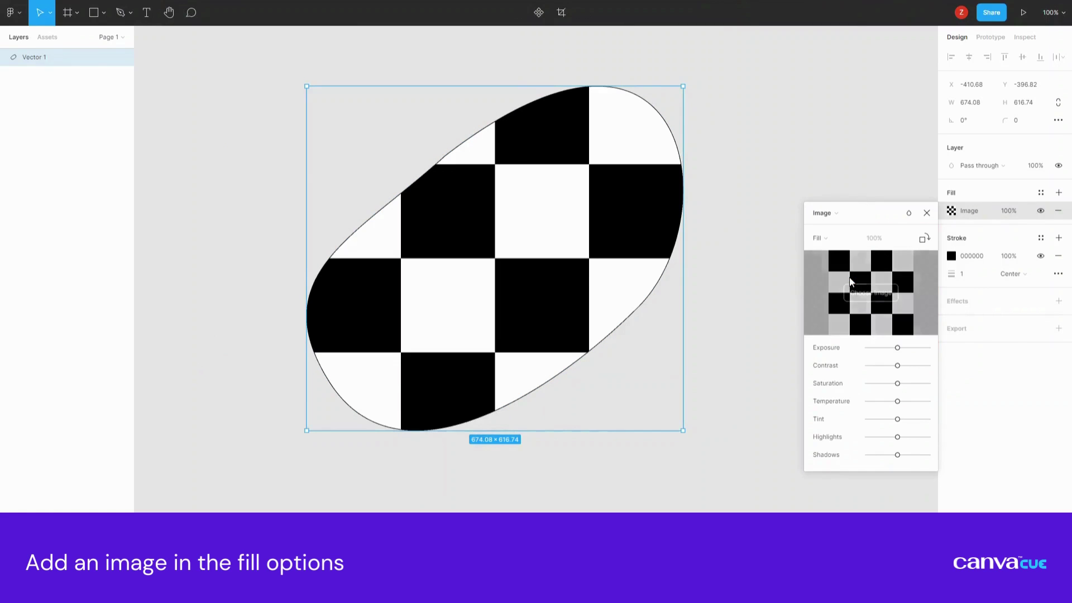
click(869, 290)
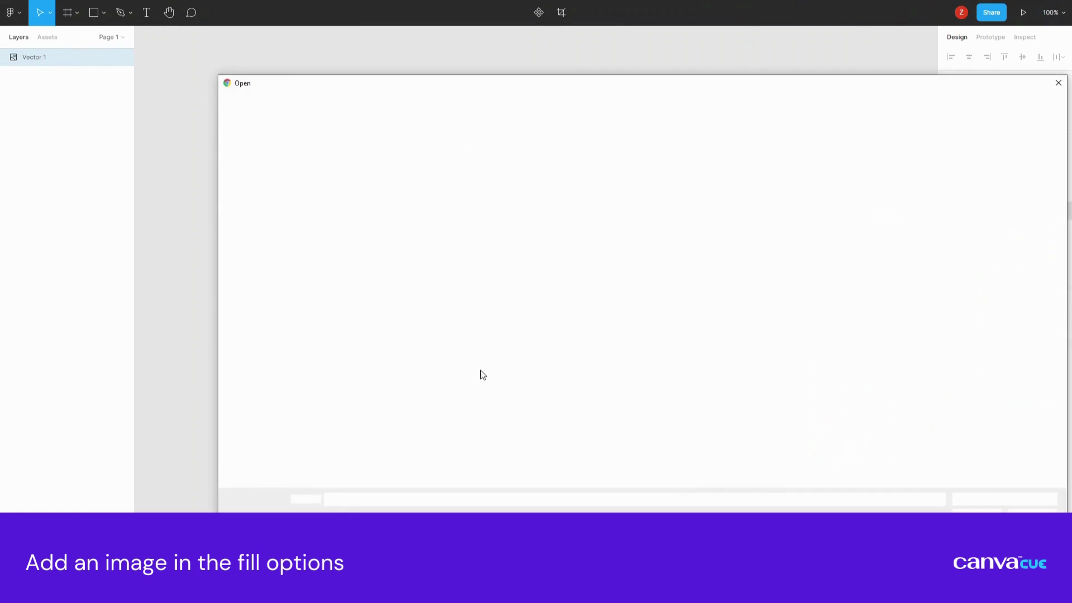
double_click(407, 447)
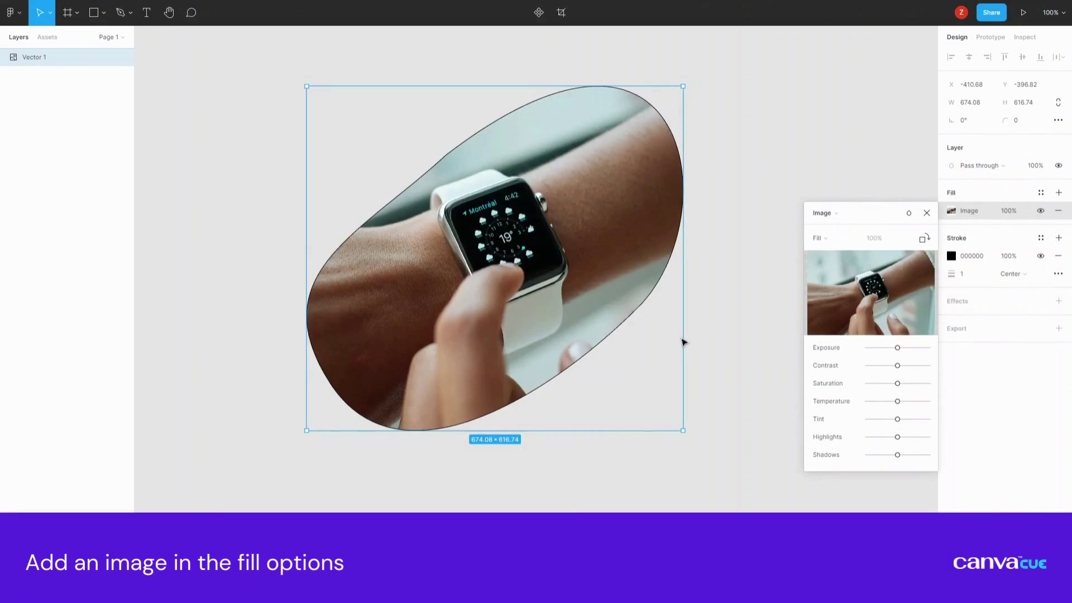
click(927, 213)
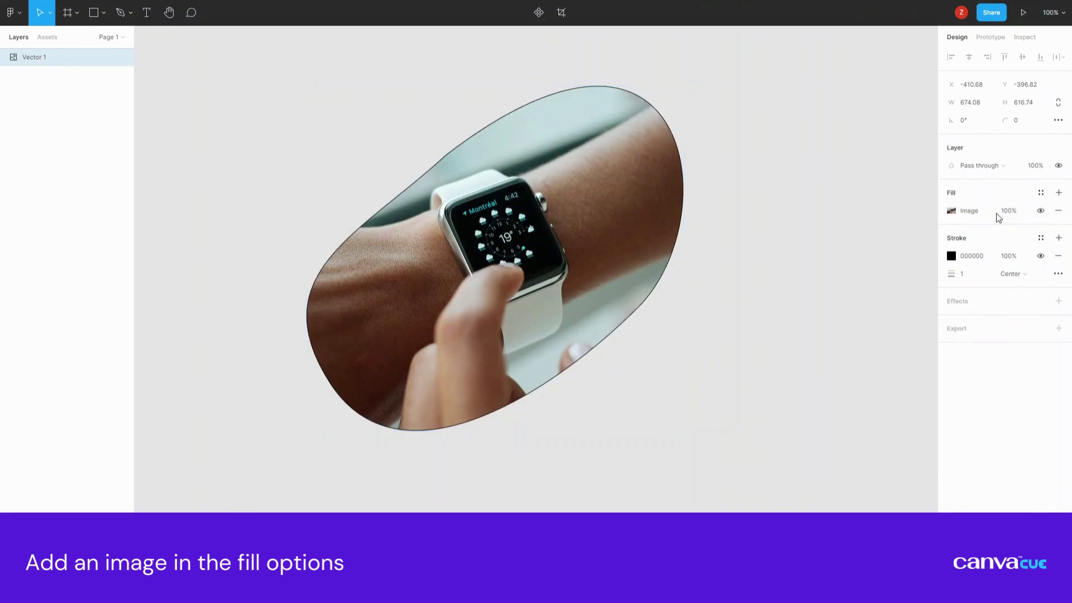
Remove Vector 1's black stroke and export it as a 1x PDF.
click(1059, 256)
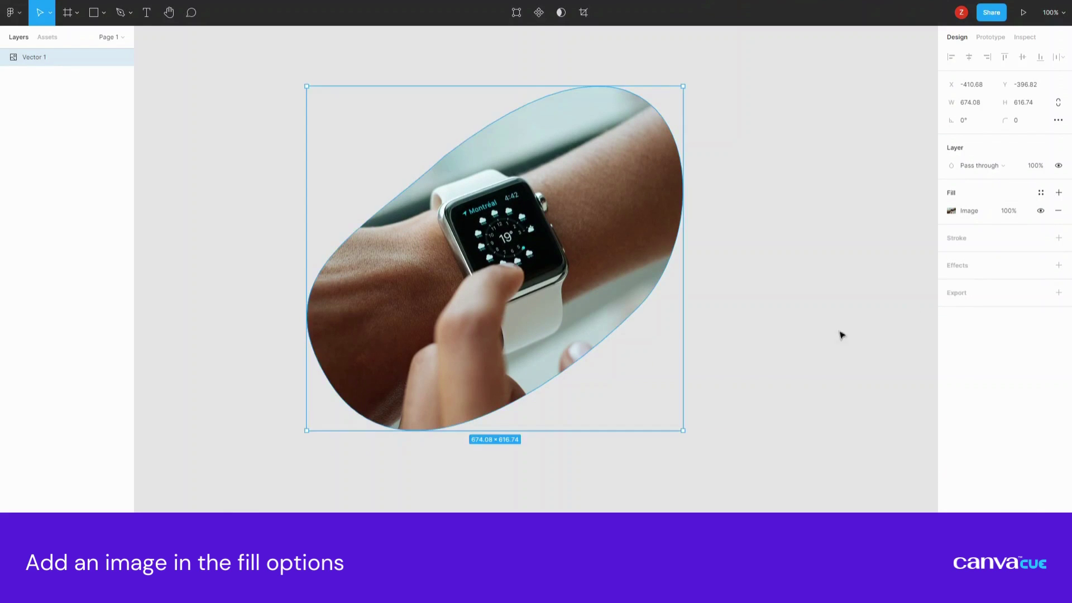
click(1059, 293)
click(1030, 313)
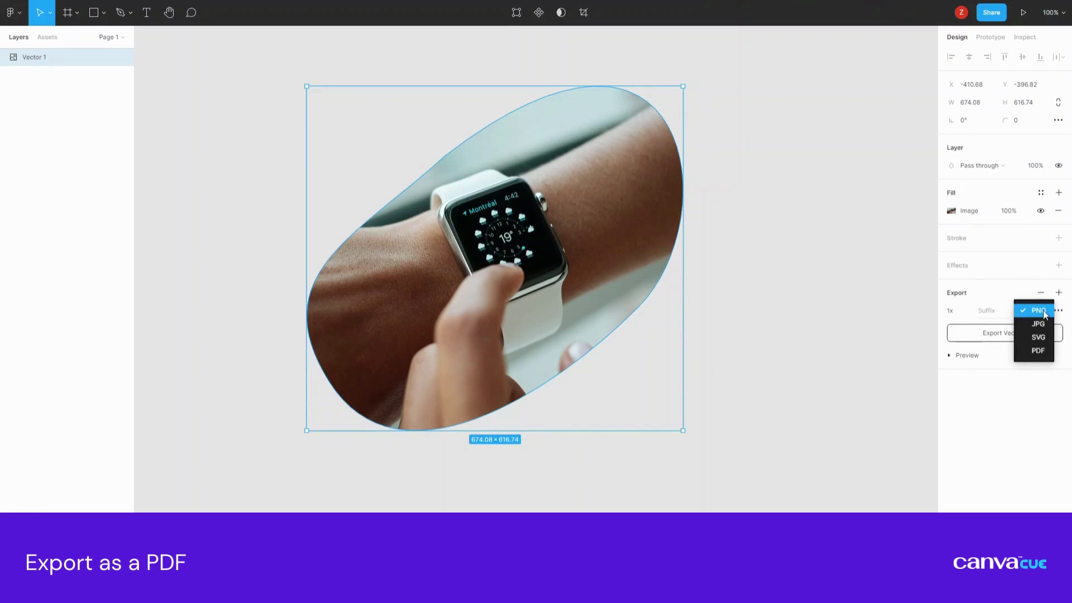
click(1037, 350)
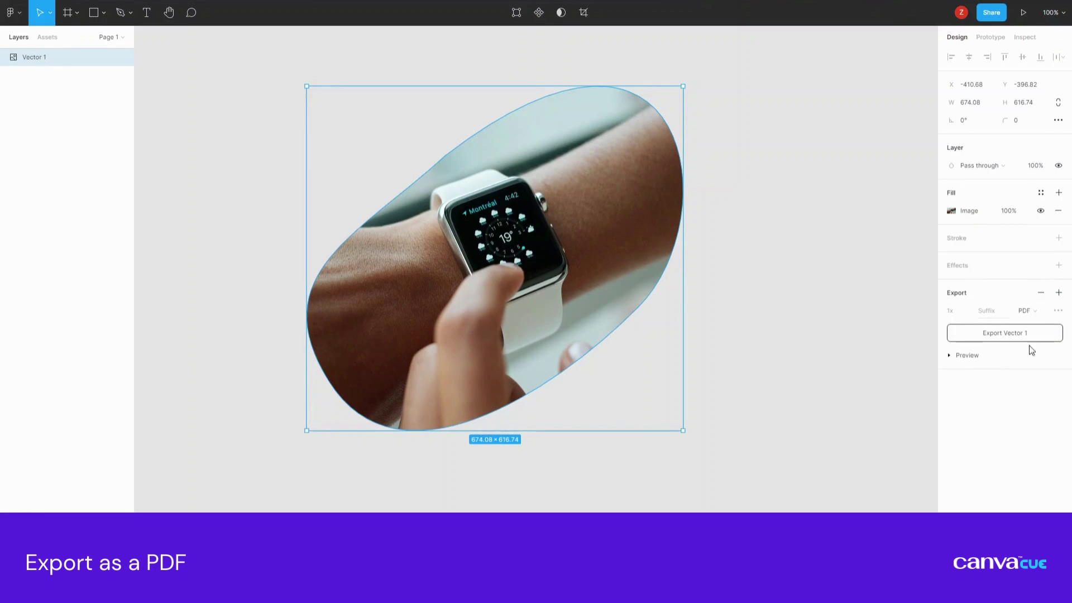
click(961, 357)
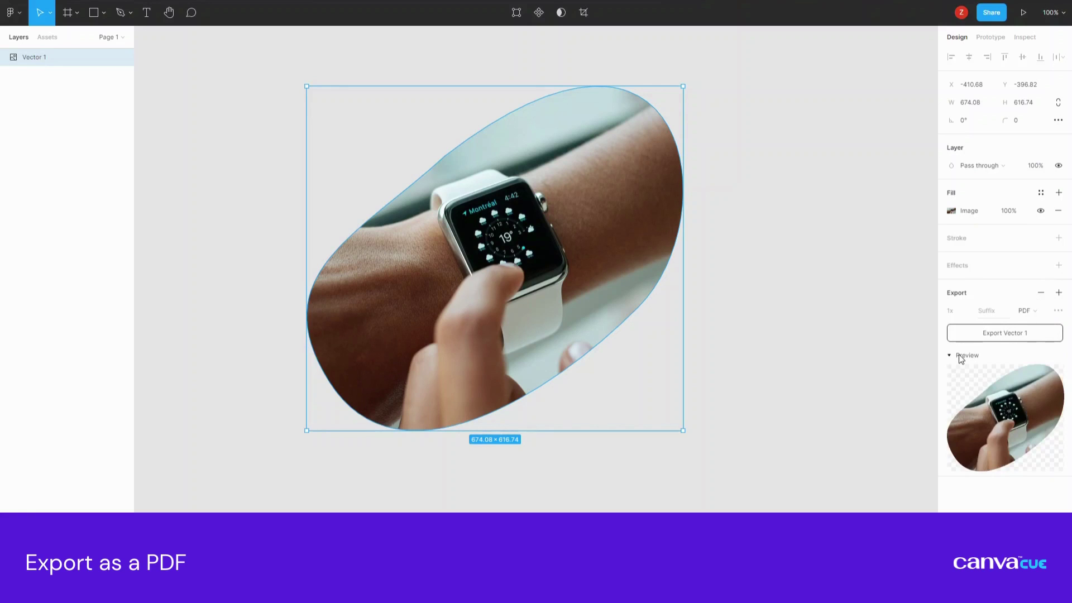
click(963, 359)
click(1019, 335)
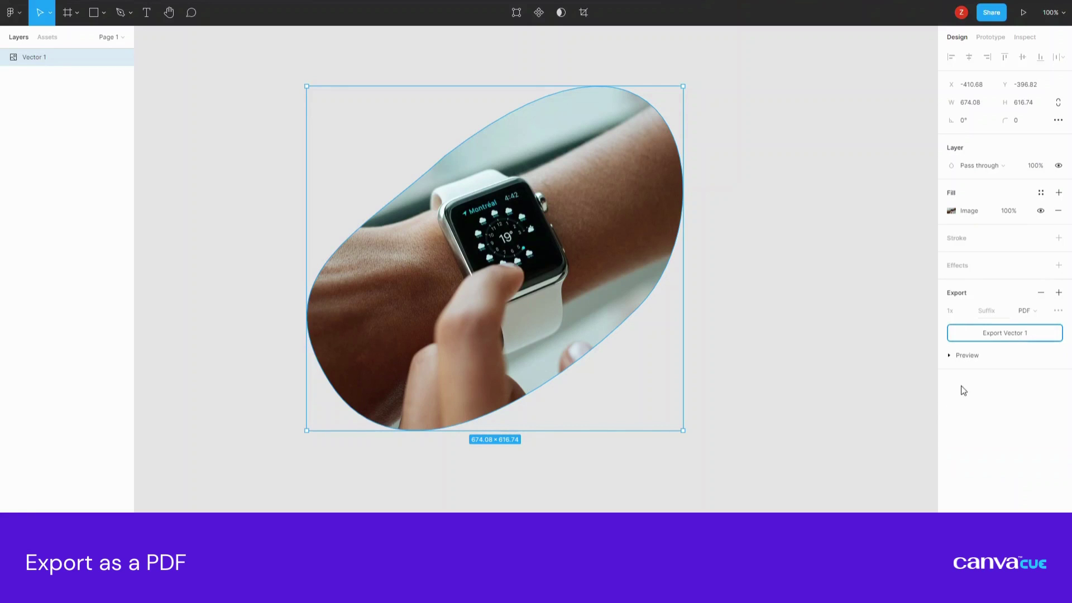
Import Vector 1 (2).pdf into Canva as a new 9.361 × 8.569 in design.
click(857, 474)
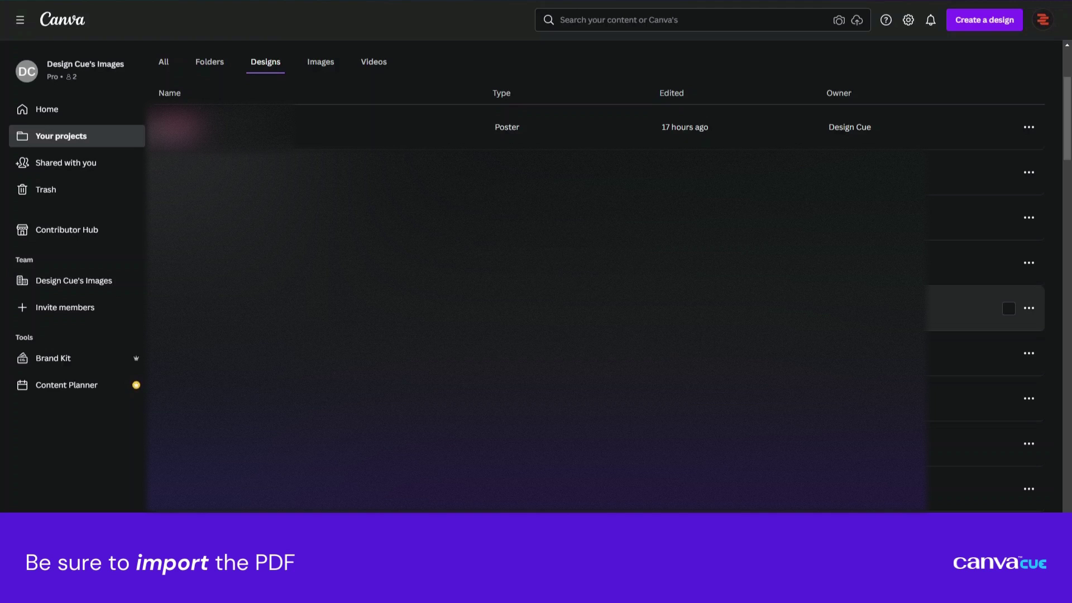
click(990, 30)
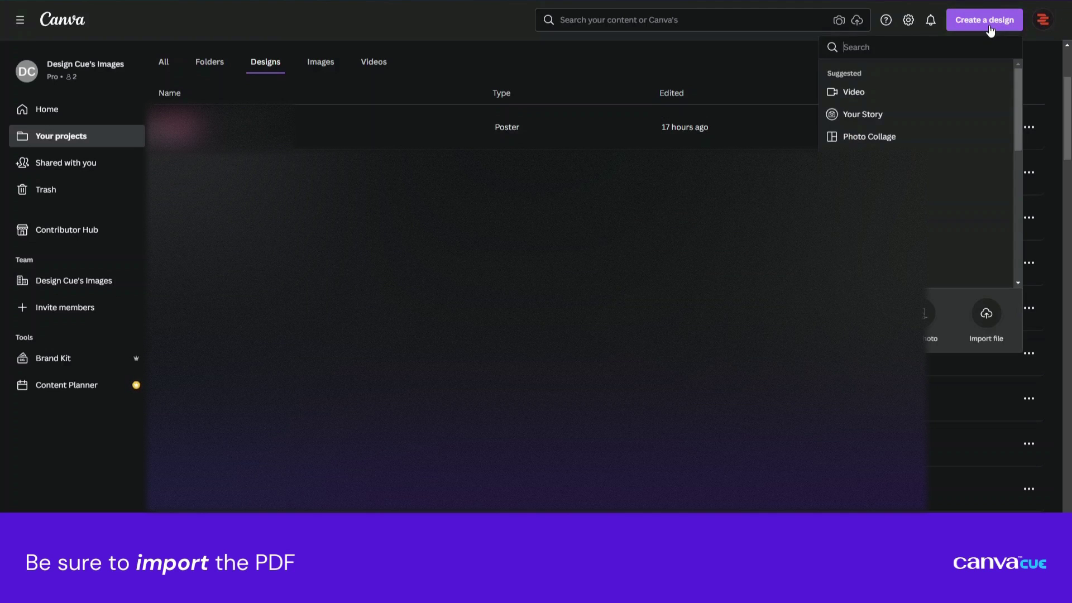
click(988, 314)
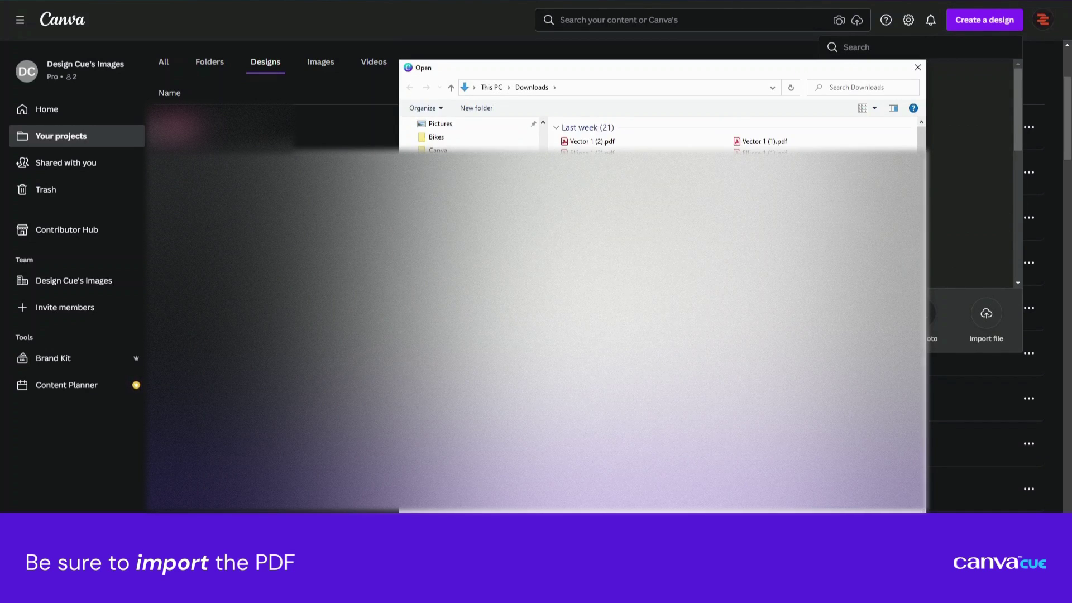
click(592, 141)
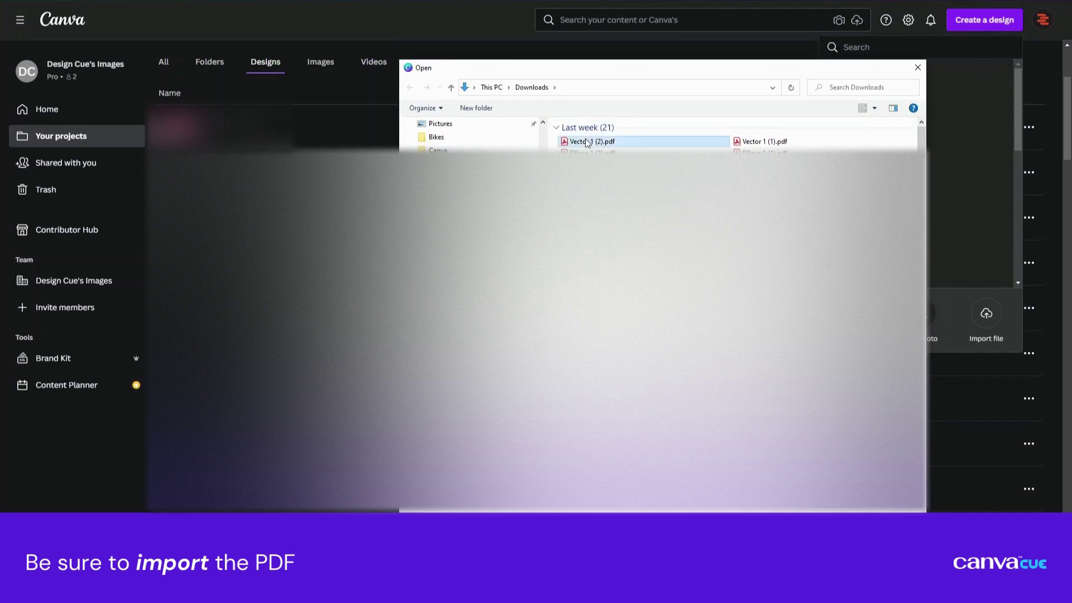
key(Return)
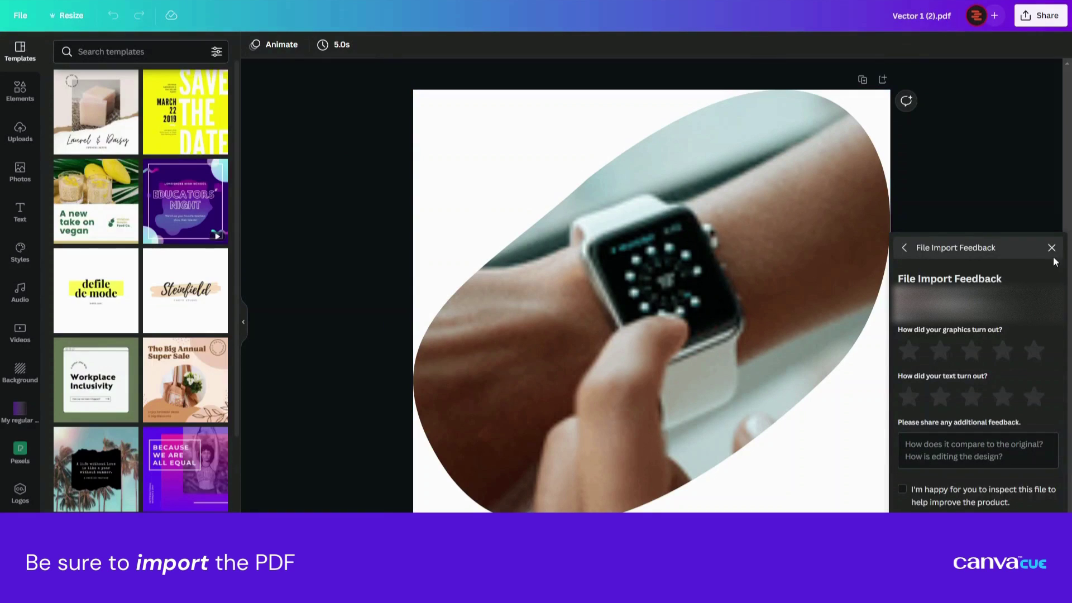
Scale the watch blob down to about 6.3 × 5.8 in and browse Canva's stock photos.
click(1052, 248)
click(703, 283)
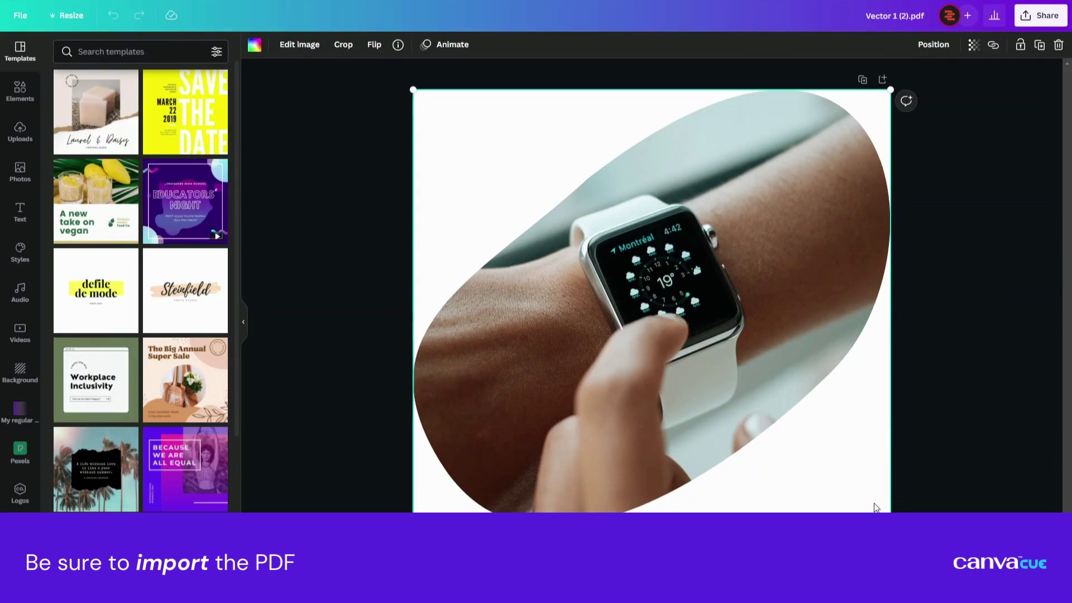
drag(890, 522, 809, 436)
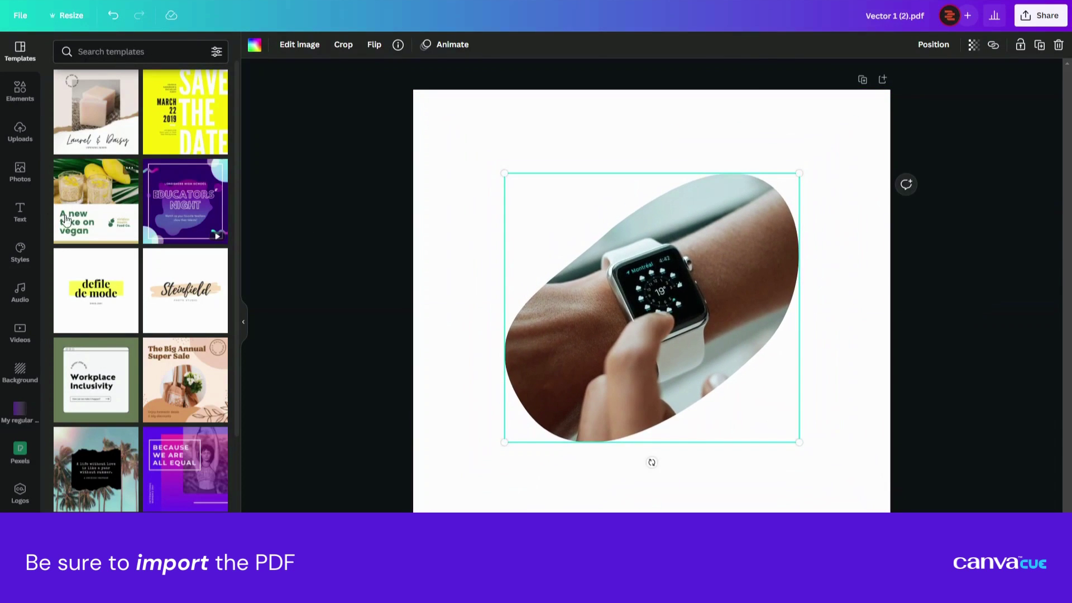
click(18, 174)
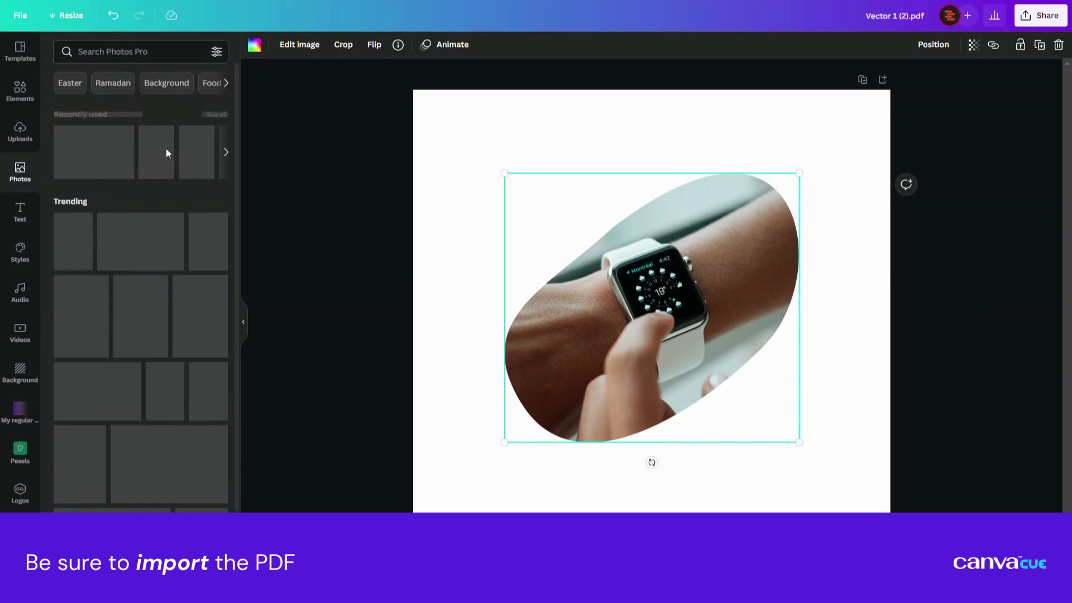